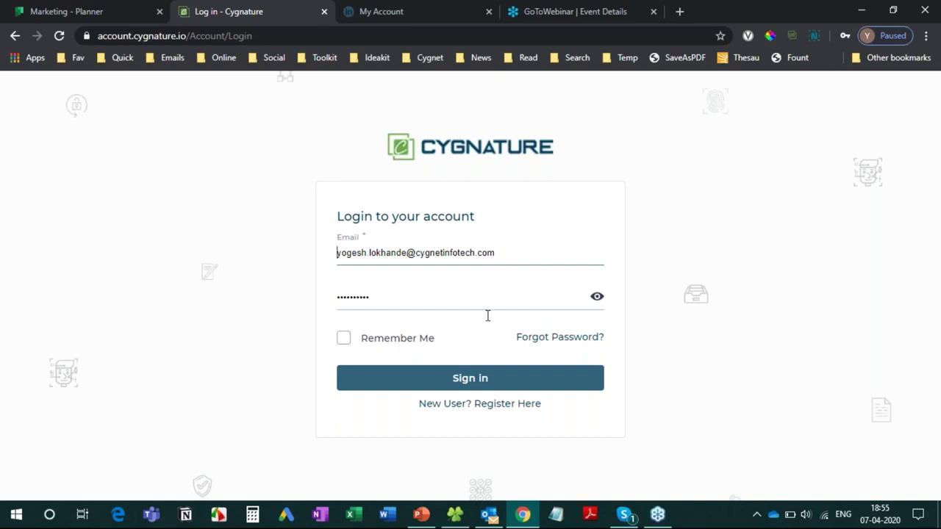
# - Submit the Cygnature login so the Verify OTP step appears
pyautogui.click(487, 391)
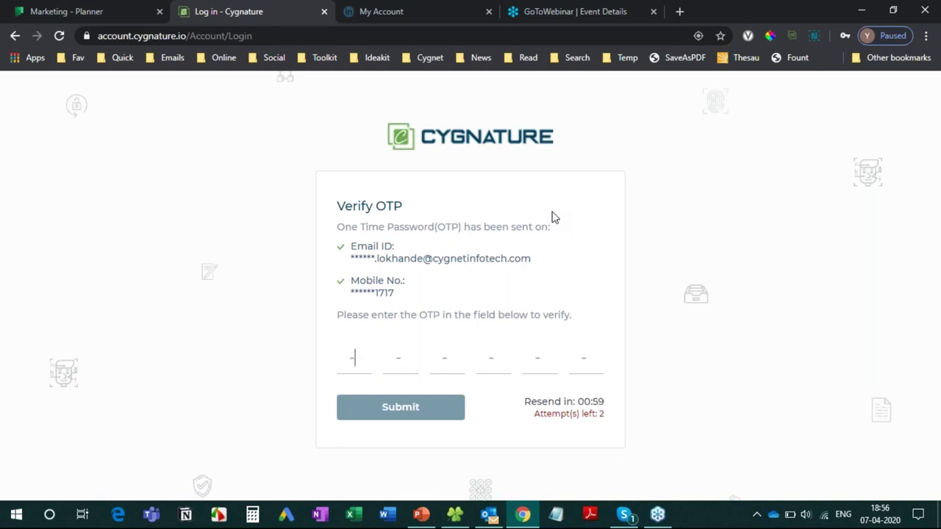
# - Read the one-time code from the Cygnature 2FA Auth Code email in Outlook's Clutter folder
pyautogui.moveTo(499, 521)
pyautogui.click(499, 521)
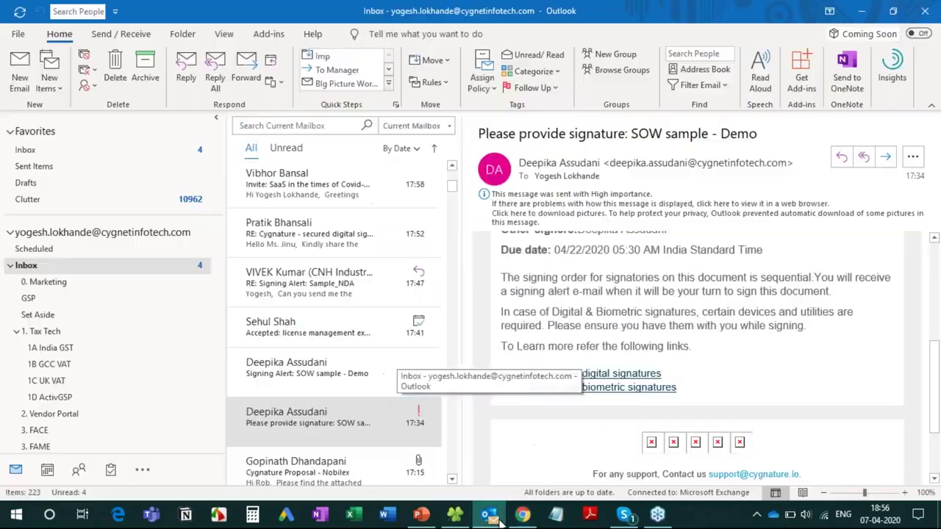
pyautogui.click(189, 201)
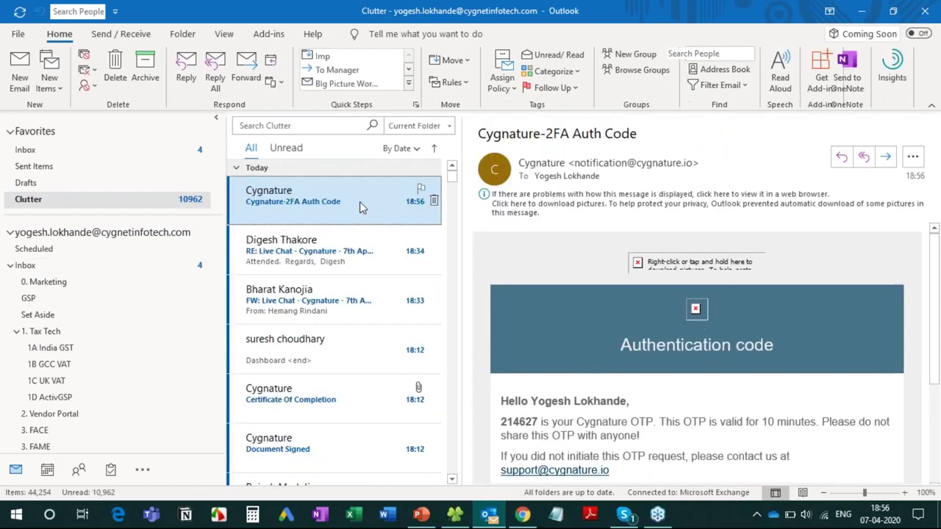
pyautogui.scroll(-1, 618, 390)
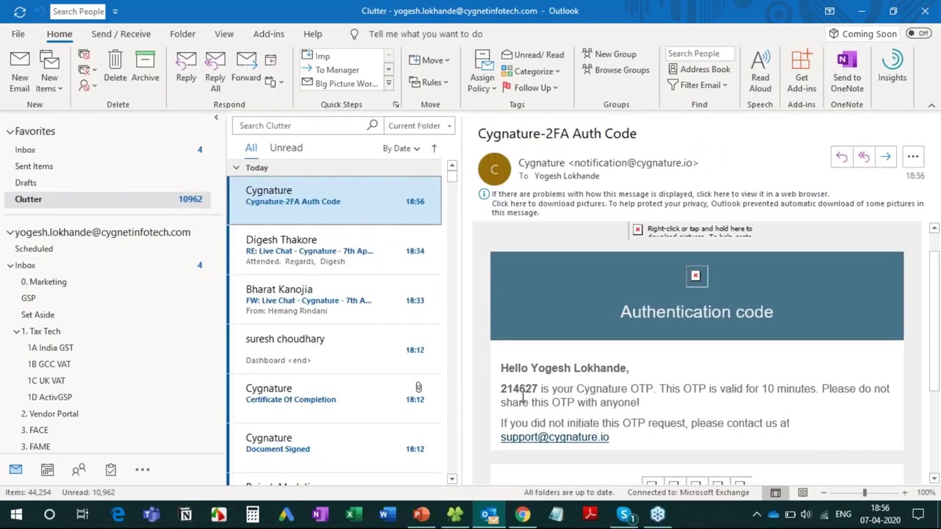
pyautogui.click(522, 514)
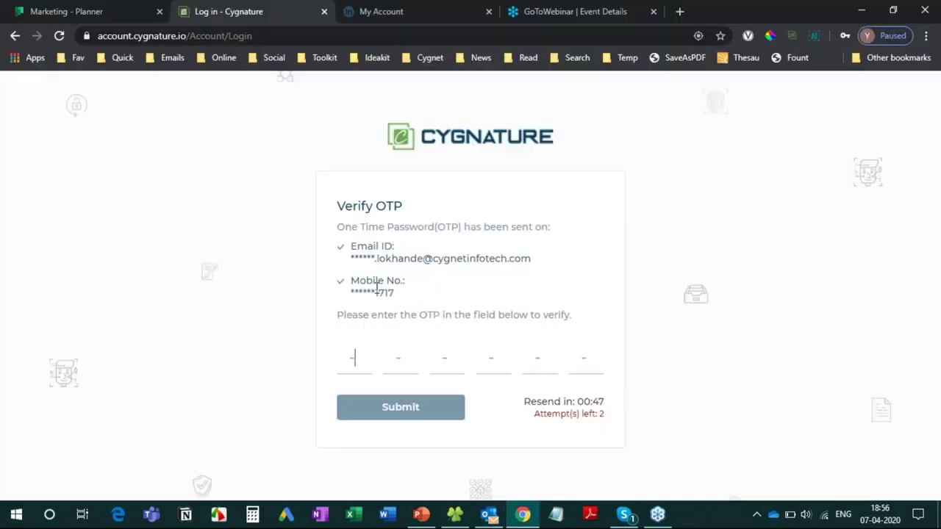
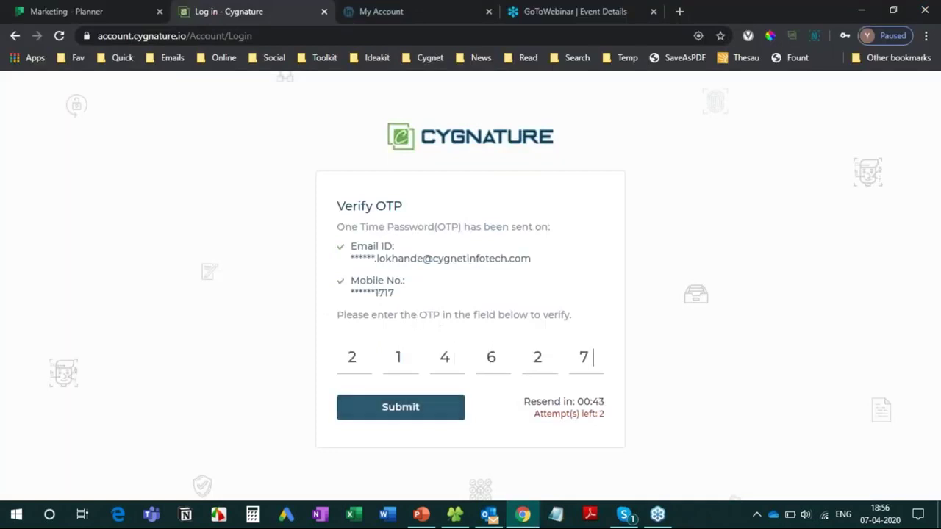
# - Enter the emailed six-digit verification code and submit it to reach the dashboard
pyautogui.click(390, 406)
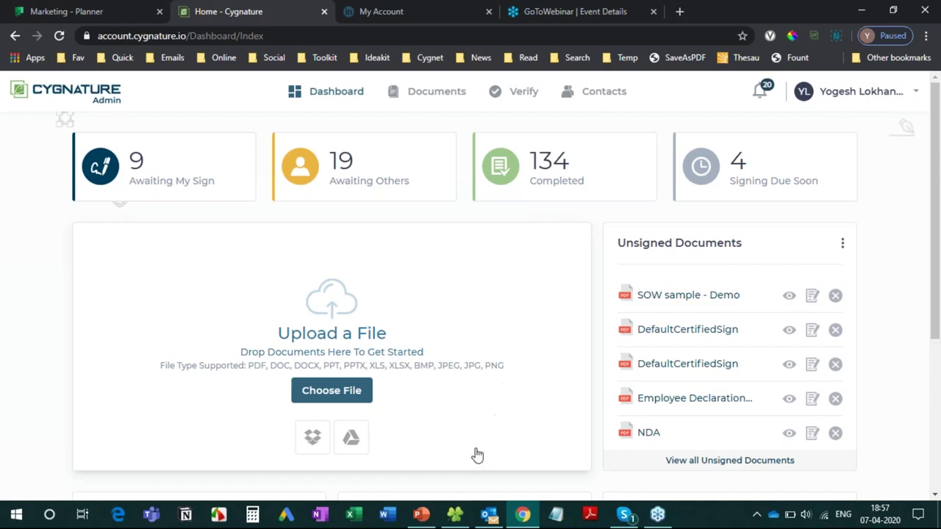
pyautogui.click(455, 517)
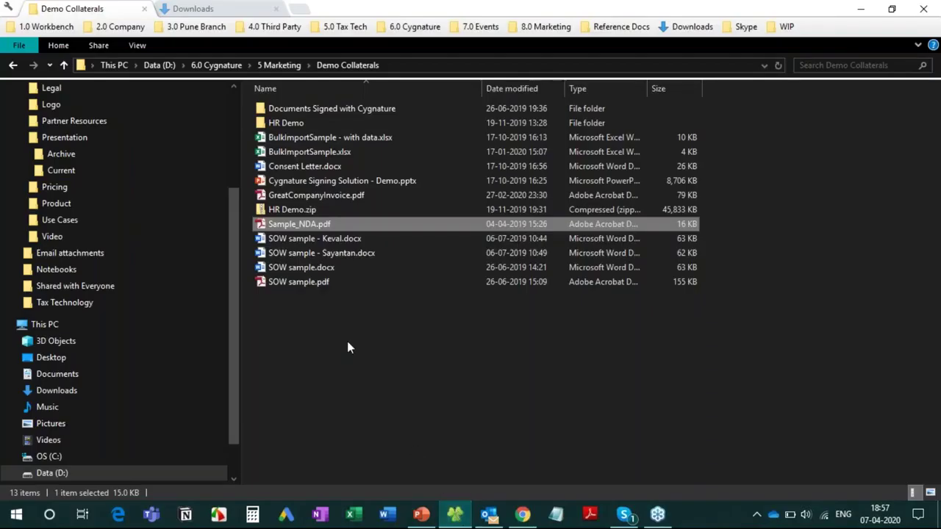
# - Upload Sample_NDA.pdf from the Demo Collaterals folder onto Cygnature's Upload a File area
pyautogui.moveTo(329, 225); pyautogui.dragTo(375, 372)
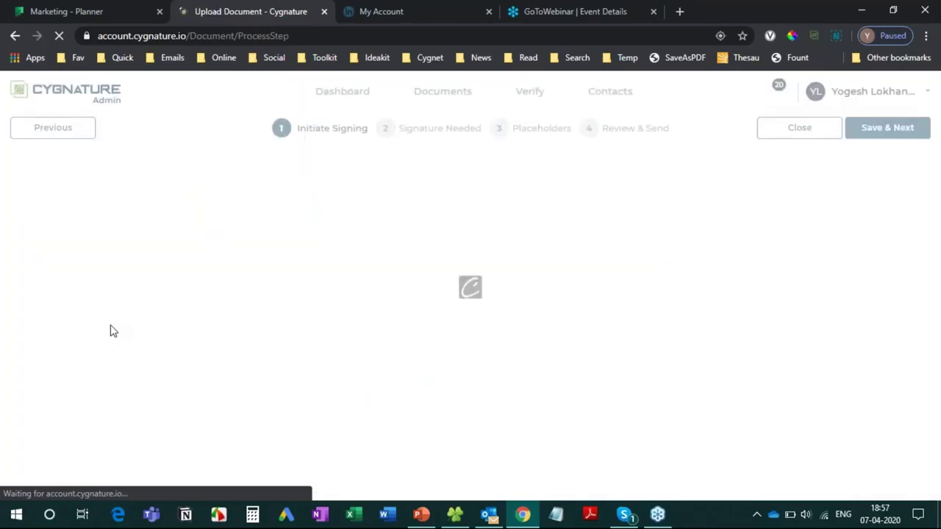
# - Tag Sample_NDA with the Non-Disclosure Agreement category and bring up the signer list
pyautogui.click(328, 248)
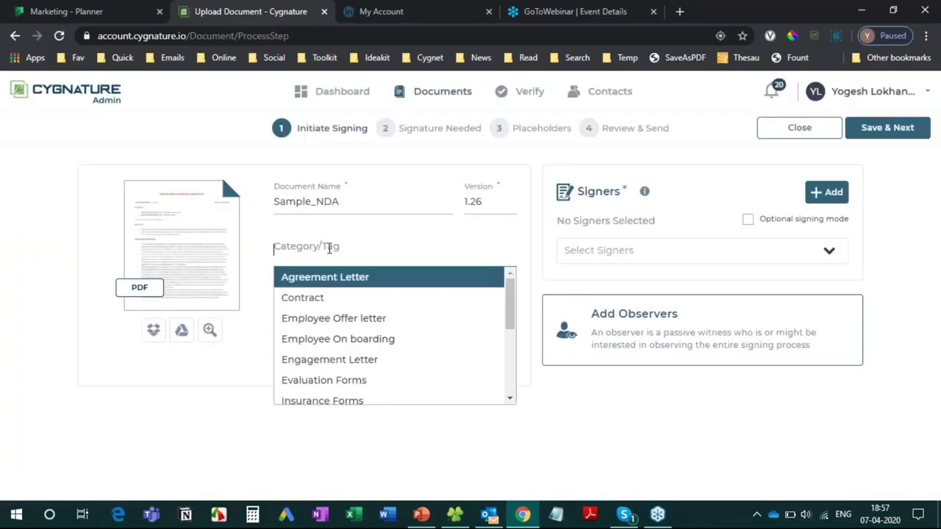
pyautogui.moveTo(510, 294); pyautogui.dragTo(513, 322)
pyautogui.scroll(-1, 441, 343)
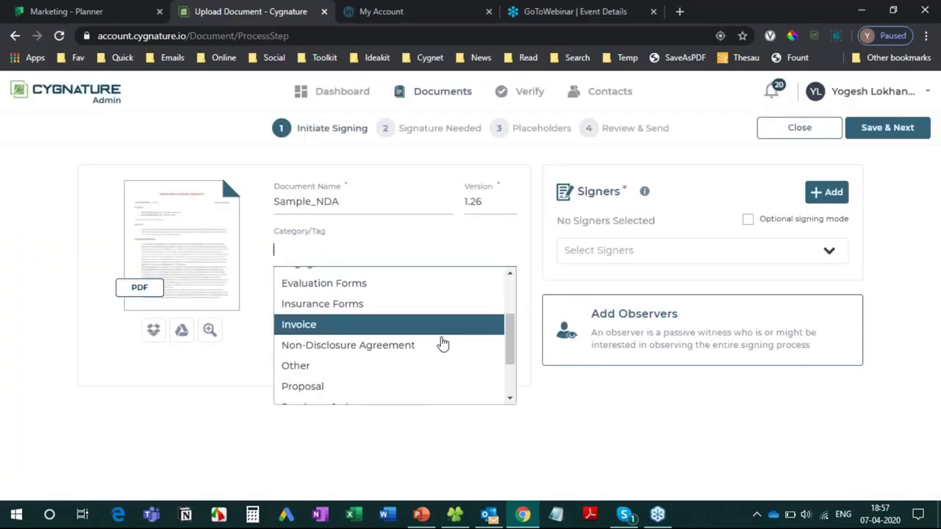
pyautogui.click(441, 344)
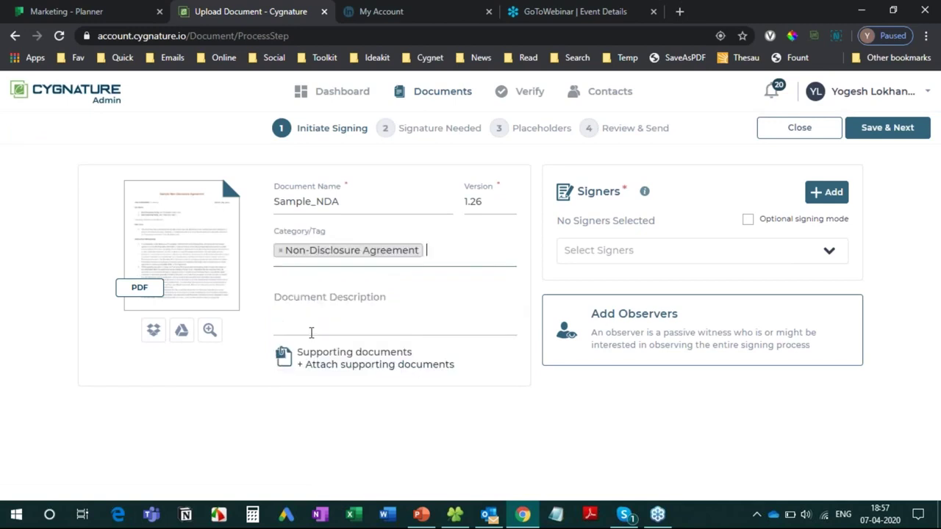
pyautogui.click(358, 317)
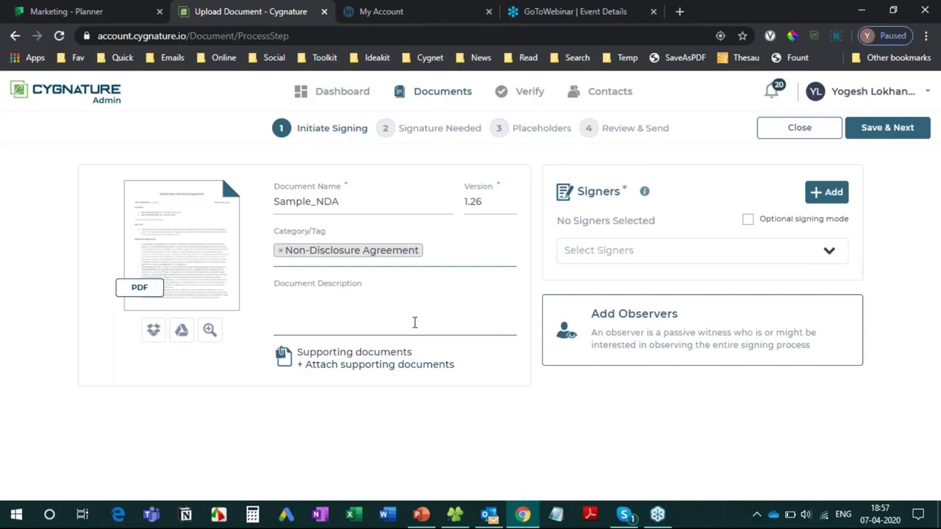
pyautogui.click(414, 322)
pyautogui.click(830, 250)
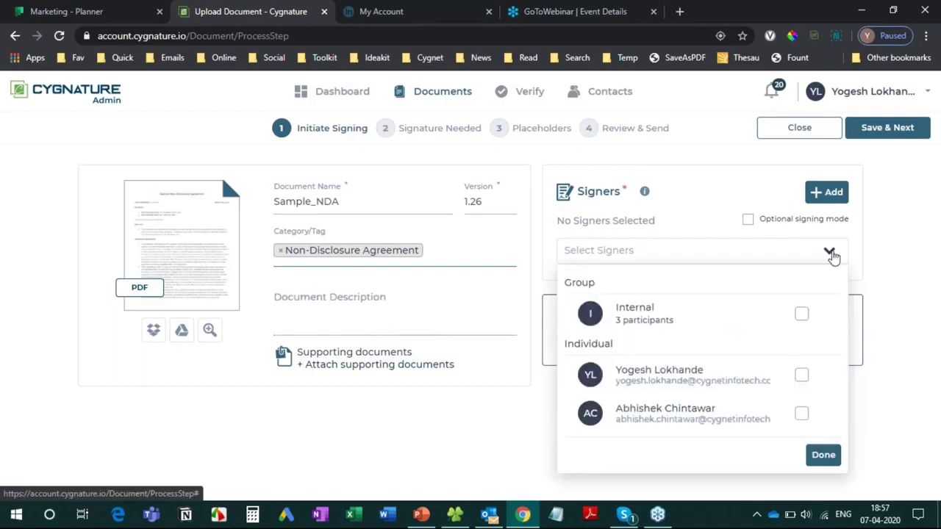
# - Add the account owner and a second contact found by search as the NDA's signers
pyautogui.click(802, 377)
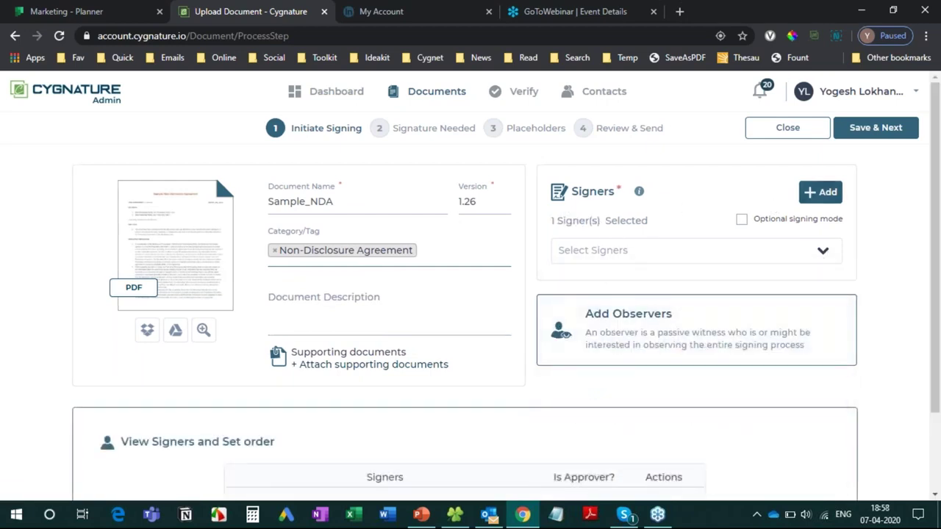
pyautogui.click(823, 195)
pyautogui.click(796, 252)
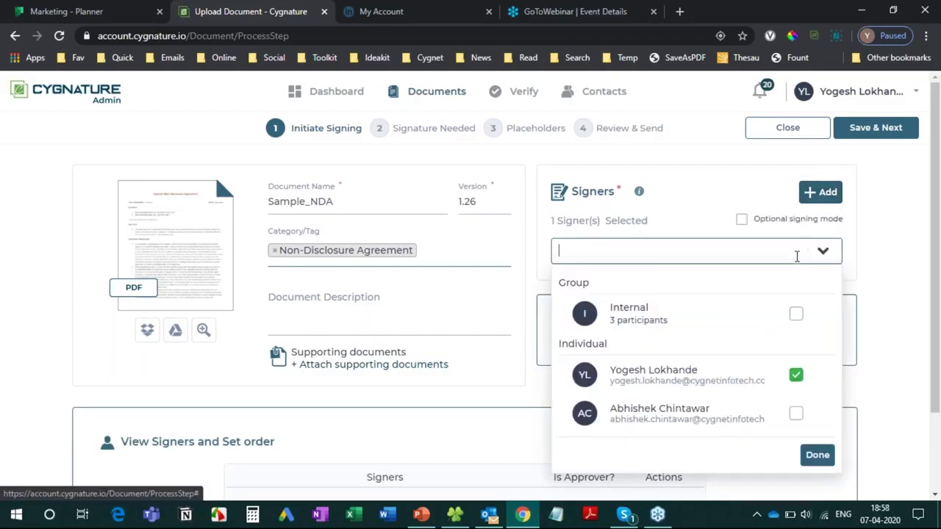
pyautogui.write('dee')
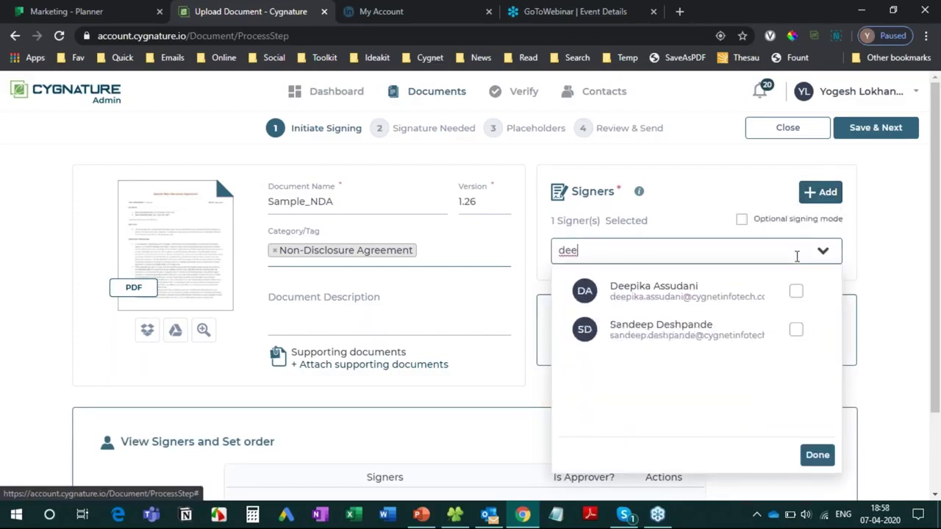
pyautogui.click(799, 295)
pyautogui.click(798, 293)
pyautogui.click(888, 256)
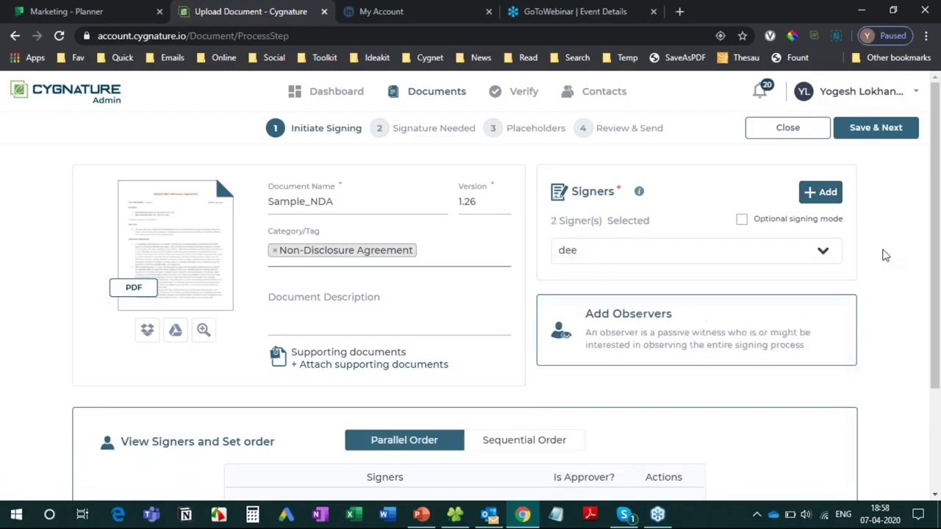
# - Switch to Sequential Order, keeping the original first signer in position 1
pyautogui.click(710, 252)
pyautogui.press('BackSpace')
pyautogui.press('BackSpace')
pyautogui.press('BackSpace')
pyautogui.click(819, 194)
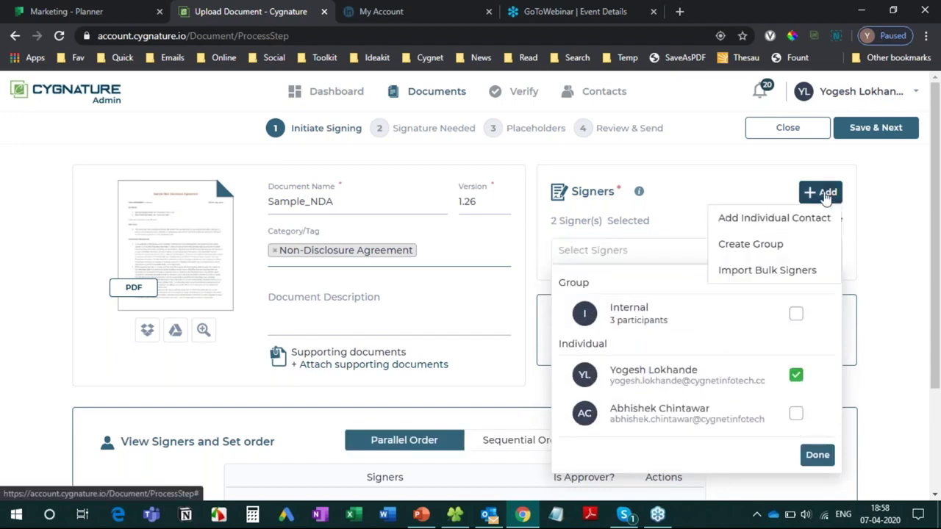
pyautogui.click(781, 223)
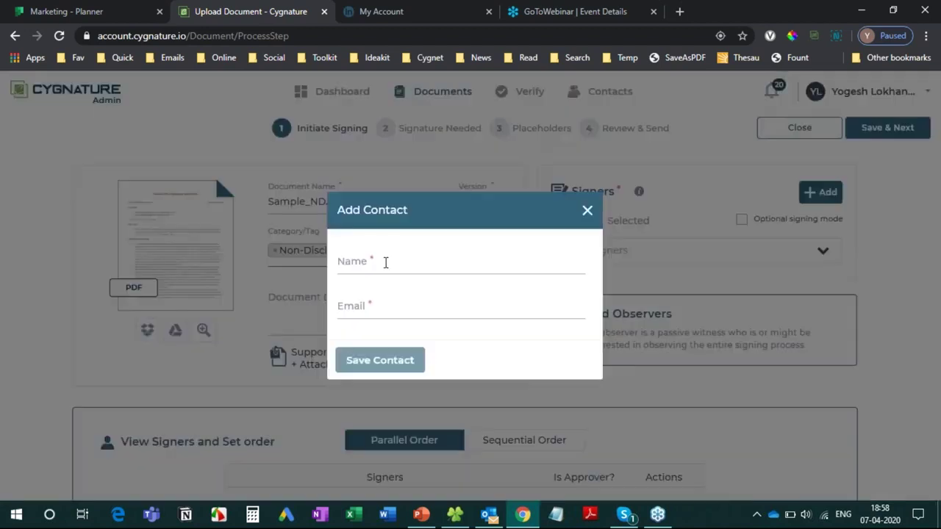
pyautogui.click(586, 210)
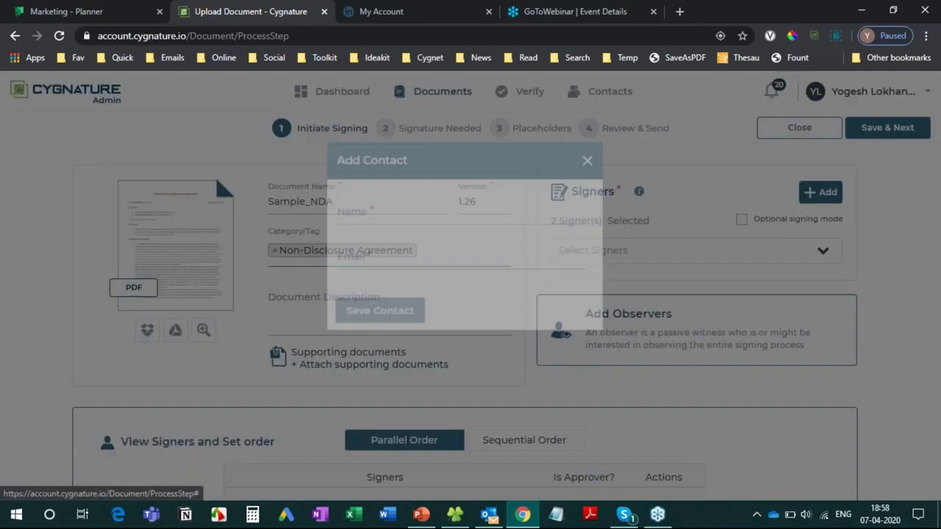
pyautogui.scroll(-2, 340, 346)
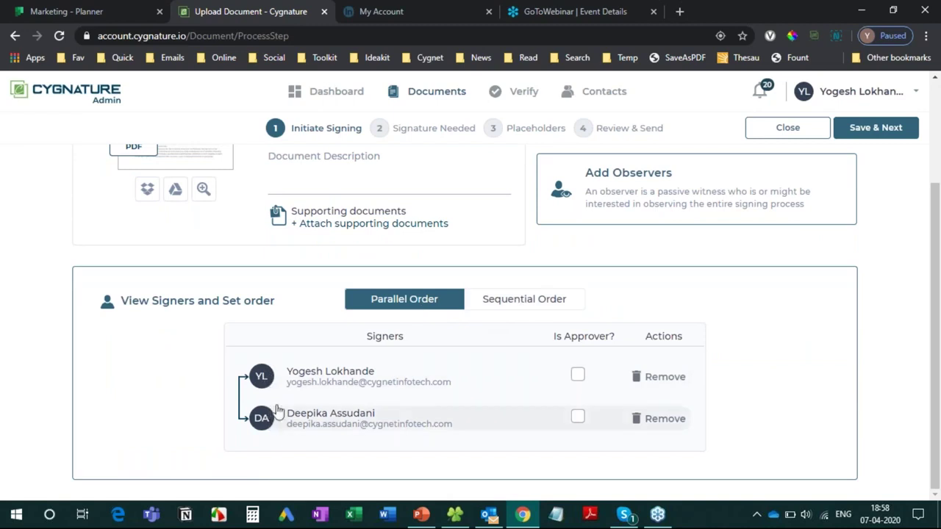
pyautogui.click(511, 301)
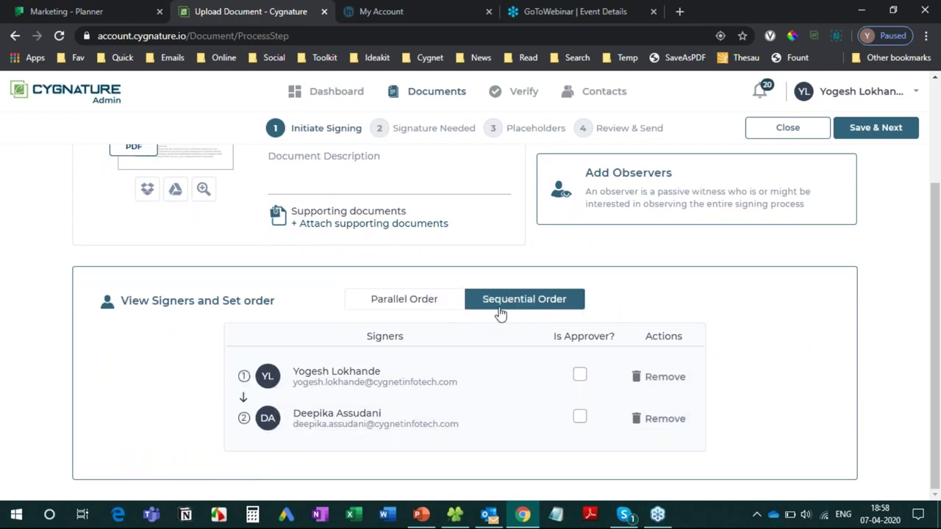
pyautogui.moveTo(275, 418); pyautogui.dragTo(269, 376)
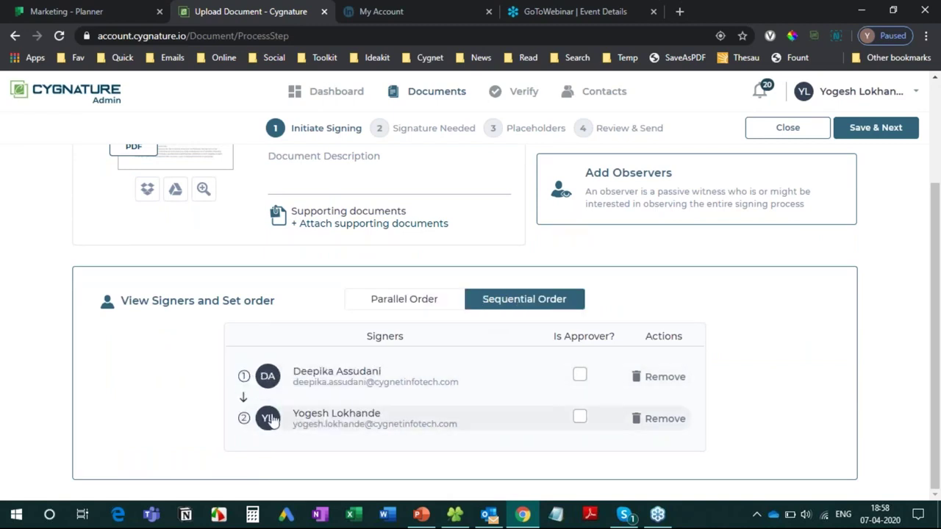
pyautogui.moveTo(267, 418); pyautogui.dragTo(266, 377)
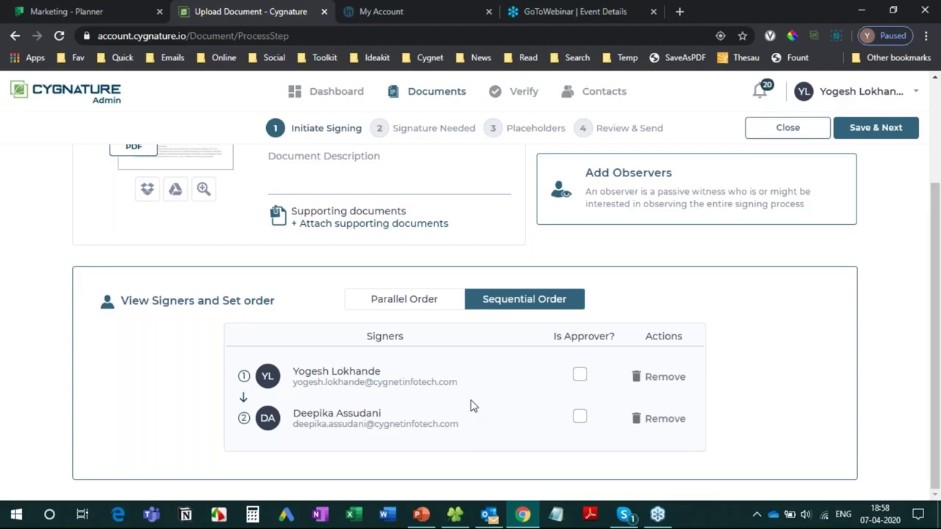
# - Replace E-Signature with Certified Sign as the NDA's required signature type
pyautogui.click(875, 128)
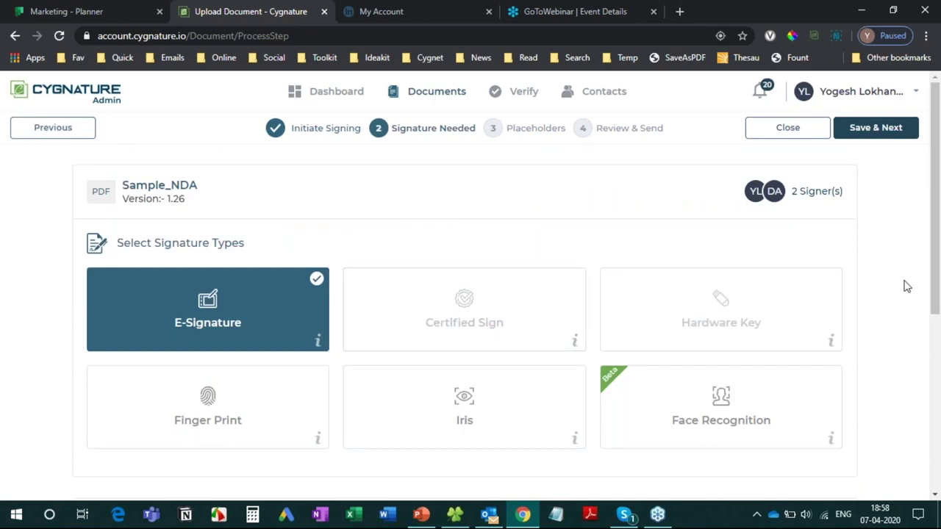
pyautogui.scroll(-2, 907, 287)
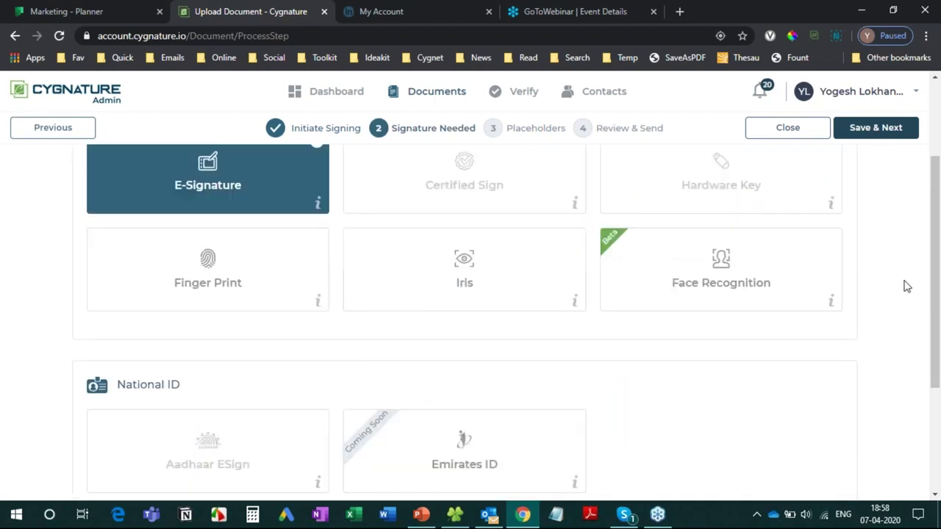
pyautogui.scroll(1, 907, 287)
pyautogui.click(273, 236)
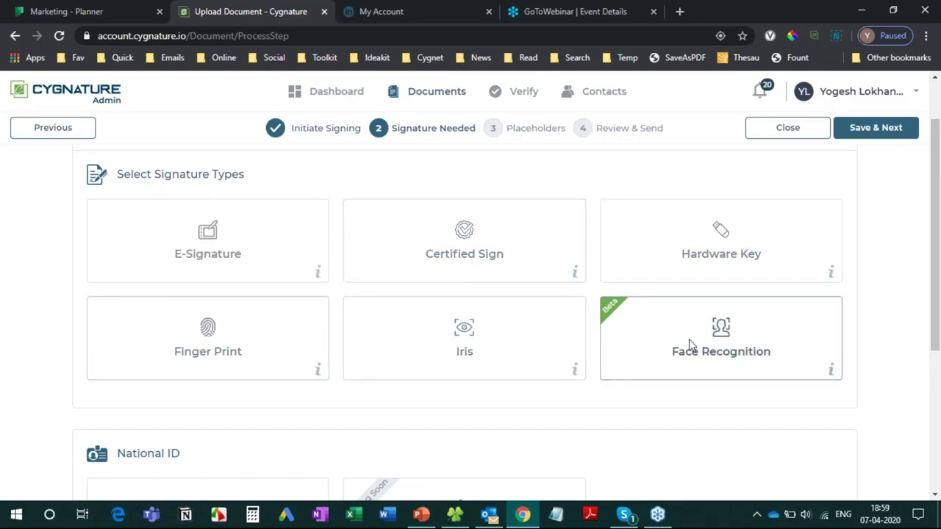
pyautogui.scroll(-1, 405, 365)
pyautogui.scroll(-3, 406, 366)
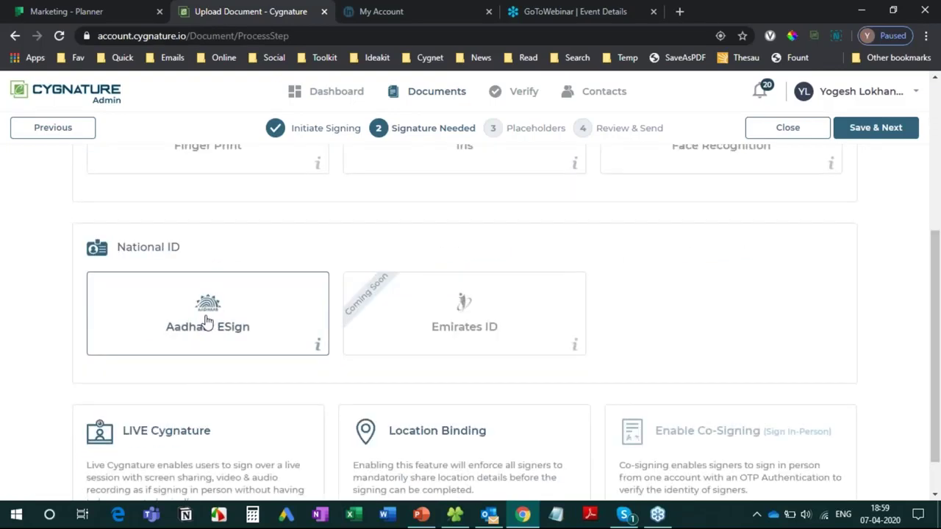
pyautogui.scroll(-1, 204, 327)
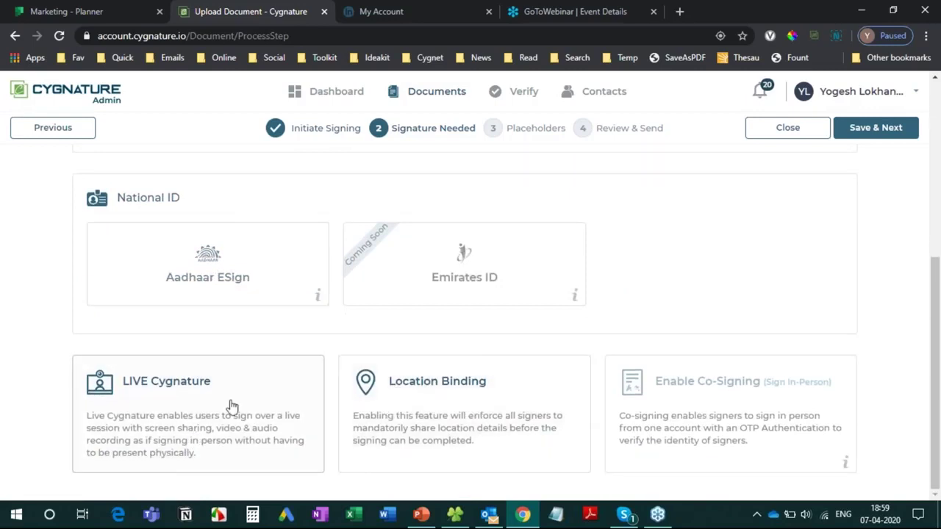
pyautogui.scroll(5, 290, 369)
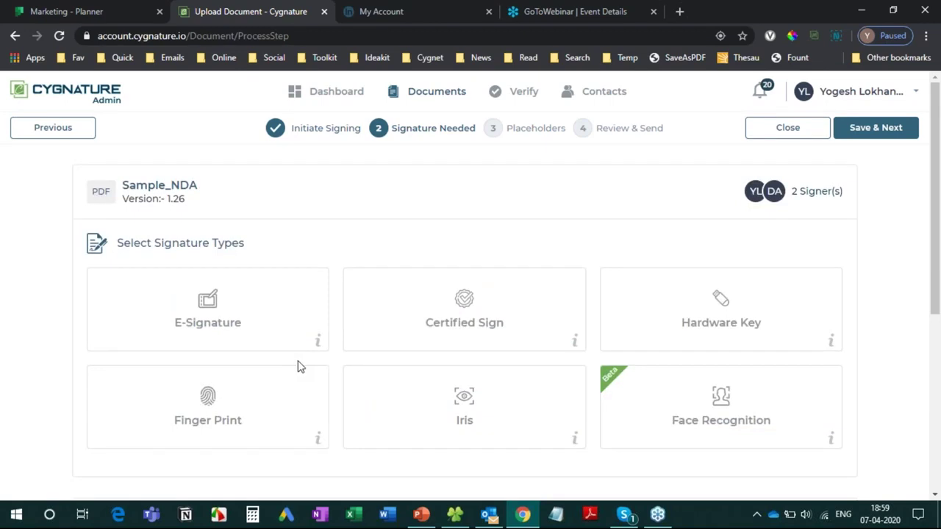
pyautogui.click(468, 300)
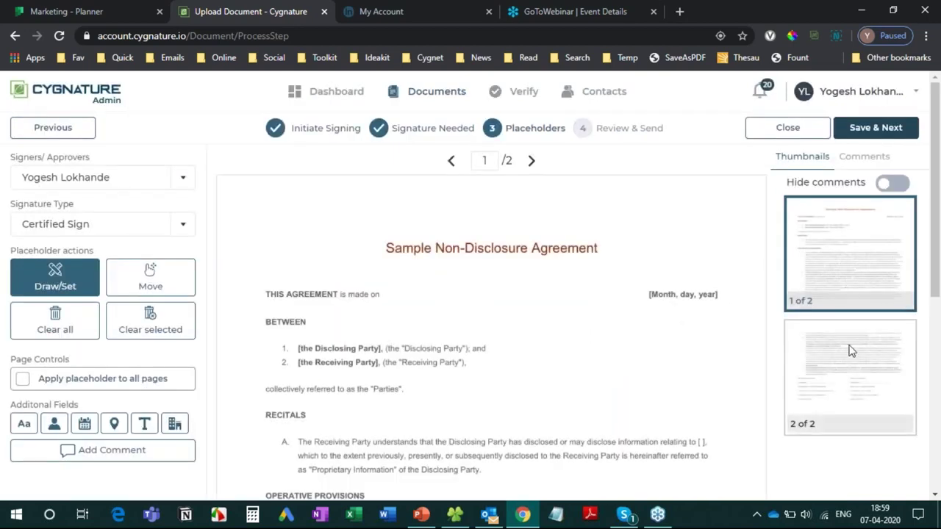
pyautogui.click(848, 350)
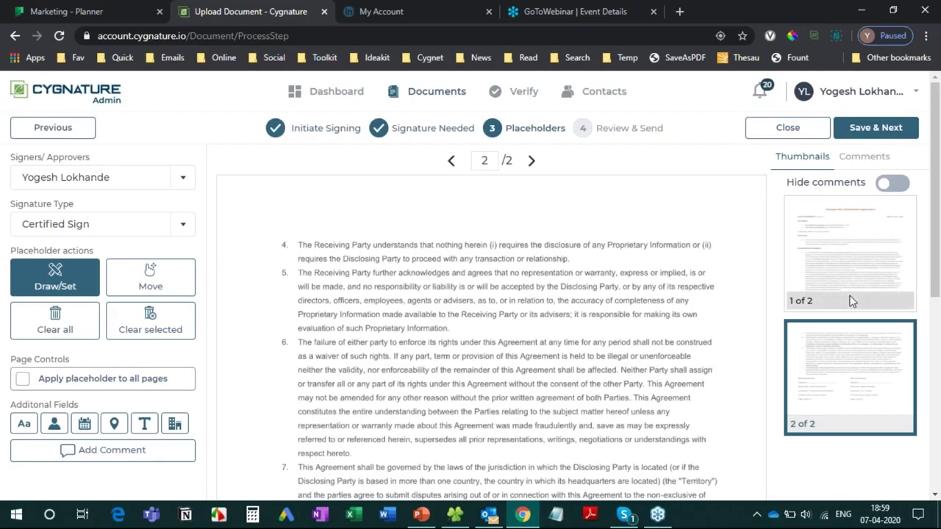
# - Place page-2 placeholders: first signer on Receiving Party, second signer on Disclosing Party
pyautogui.click(848, 301)
pyautogui.scroll(-4, 589, 324)
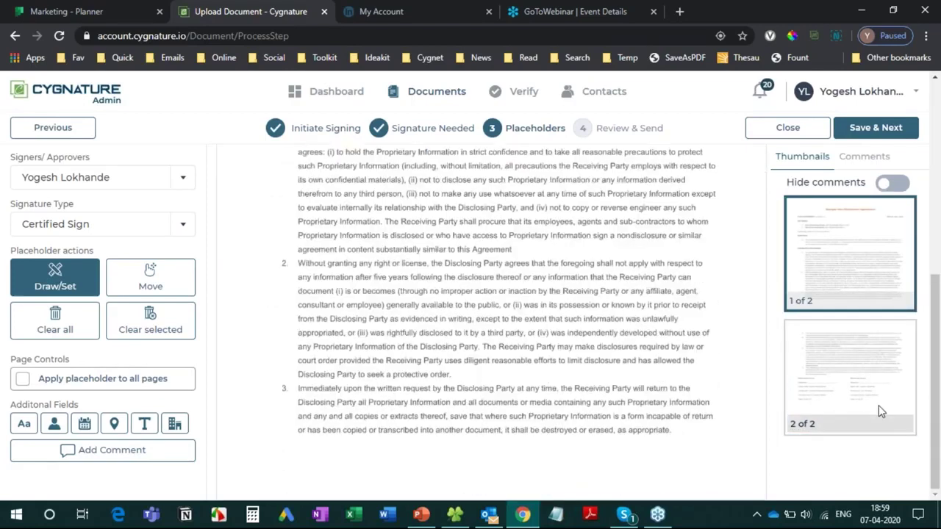
pyautogui.click(879, 405)
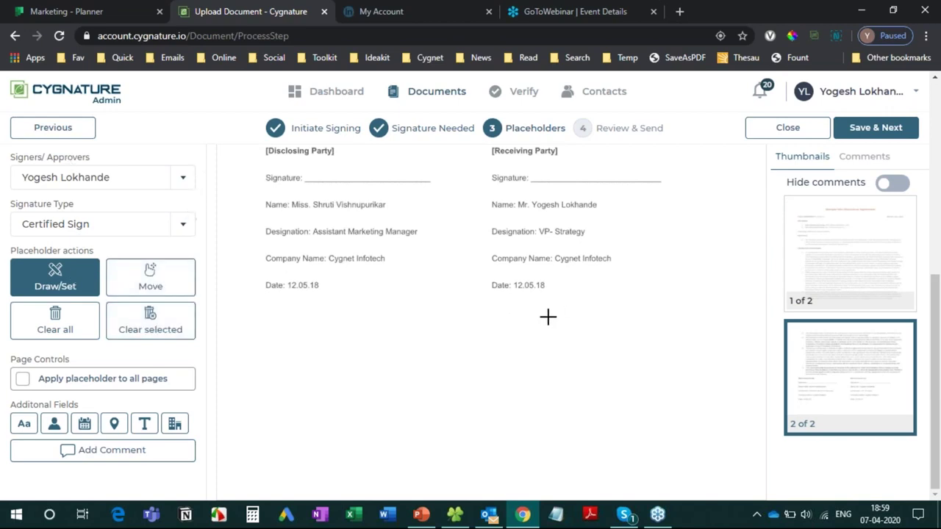
pyautogui.scroll(1, 536, 294)
pyautogui.moveTo(582, 247); pyautogui.dragTo(706, 206)
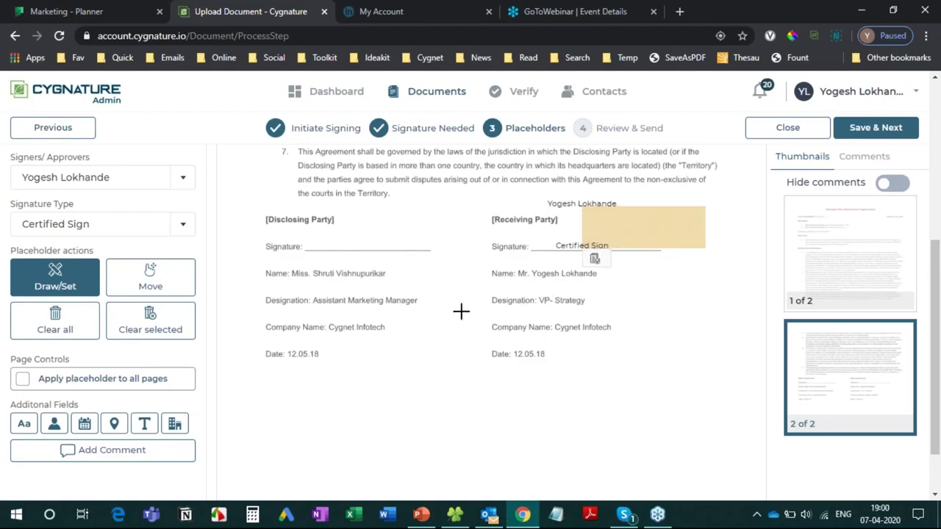
pyautogui.click(183, 184)
pyautogui.click(122, 245)
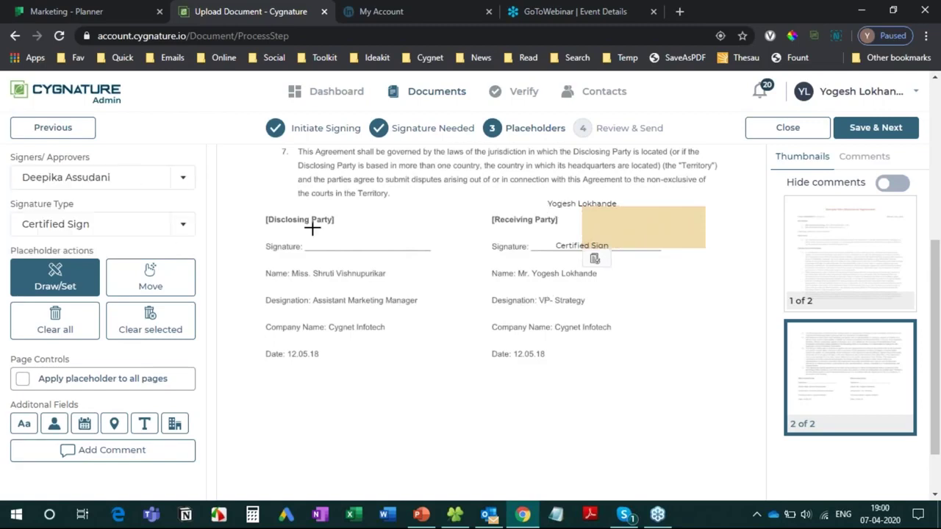
pyautogui.moveTo(338, 243); pyautogui.dragTo(452, 206)
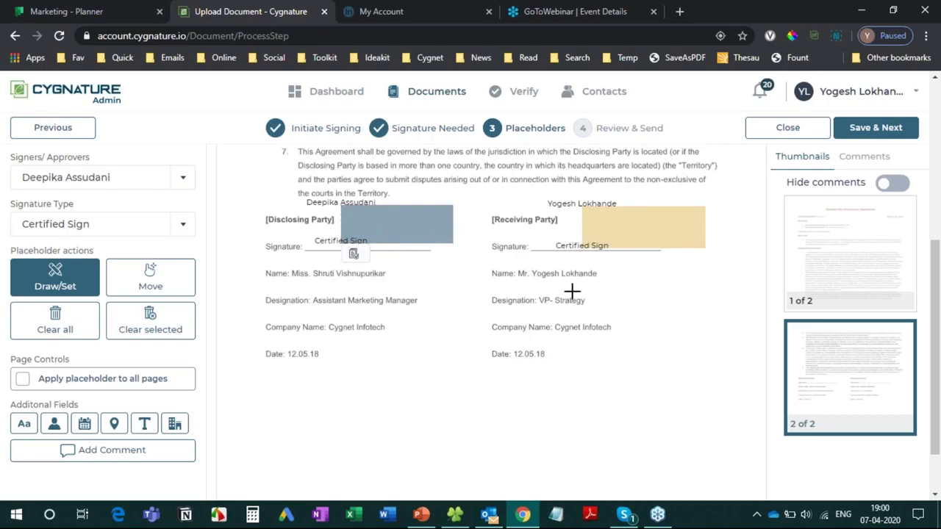
pyautogui.click(874, 128)
# - Set signing due date 04/14/2020 with a 1-day reminder and finish sending the NDA
pyautogui.click(687, 225)
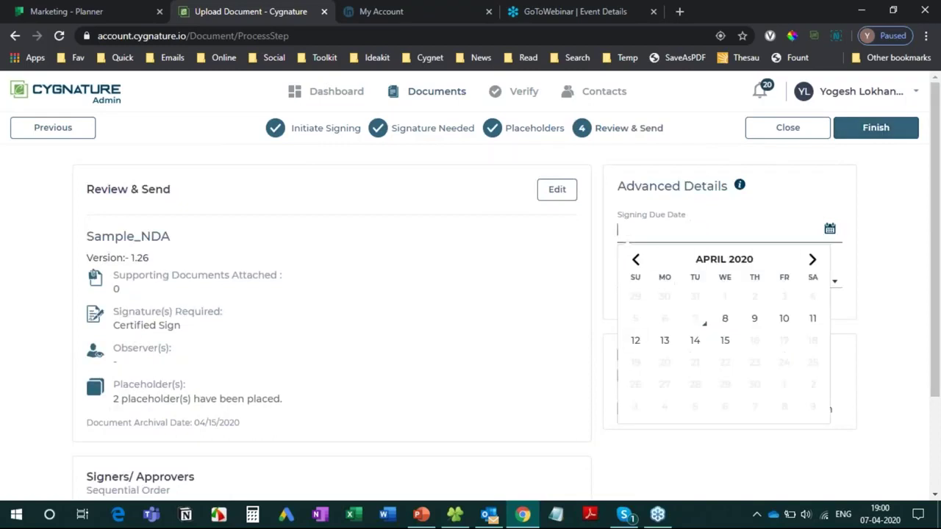
pyautogui.click(696, 342)
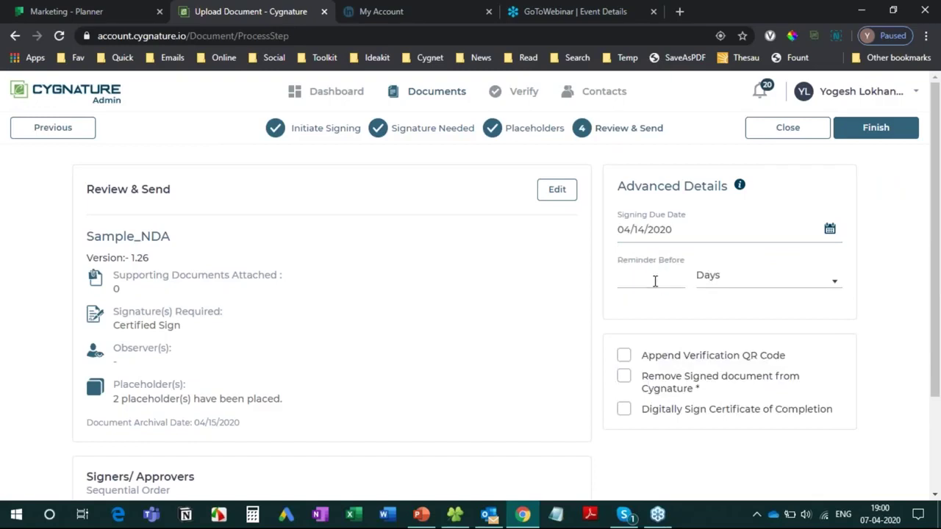
pyautogui.click(655, 281)
pyautogui.scroll(-2, 376, 337)
pyautogui.scroll(1, 380, 333)
pyautogui.scroll(1, 381, 331)
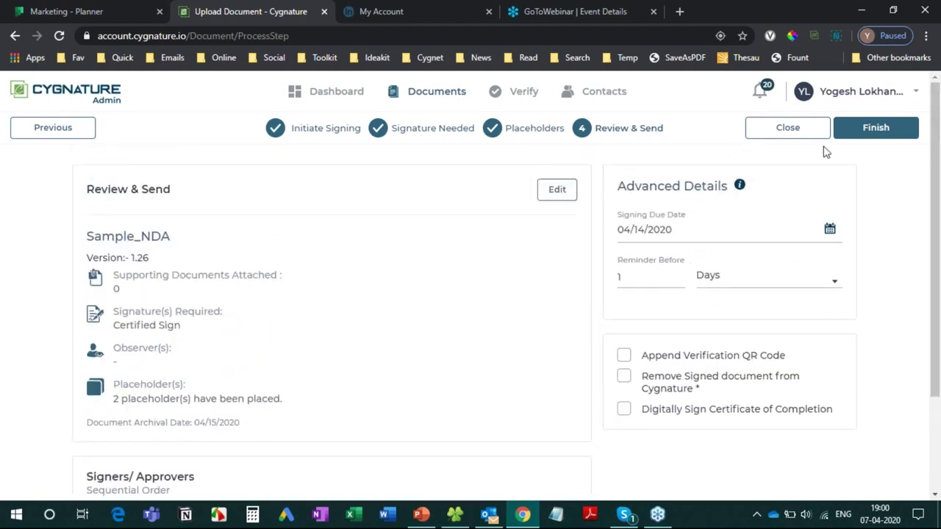
pyautogui.click(877, 135)
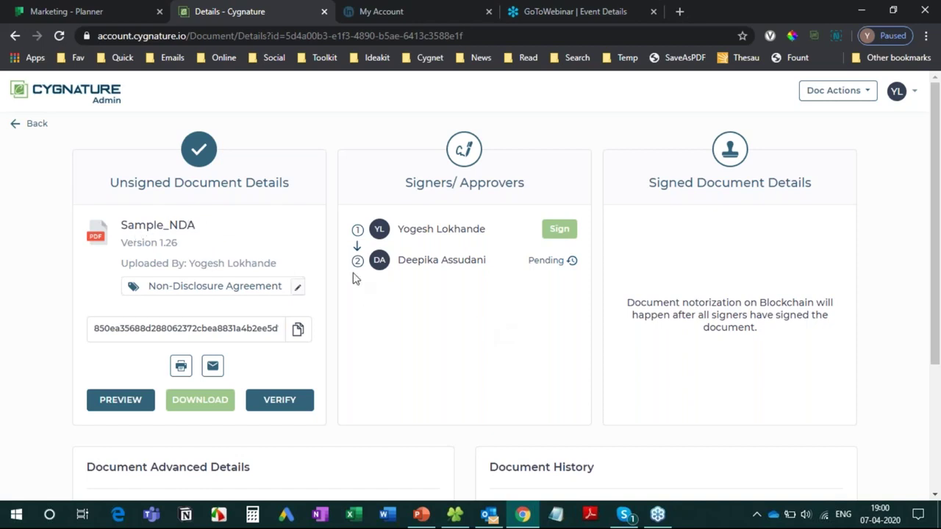
# - Open SOW sample - Demo from Awaiting My Sign on the dashboard and begin signing it
pyautogui.scroll(-3, 519, 362)
pyautogui.scroll(3, 447, 309)
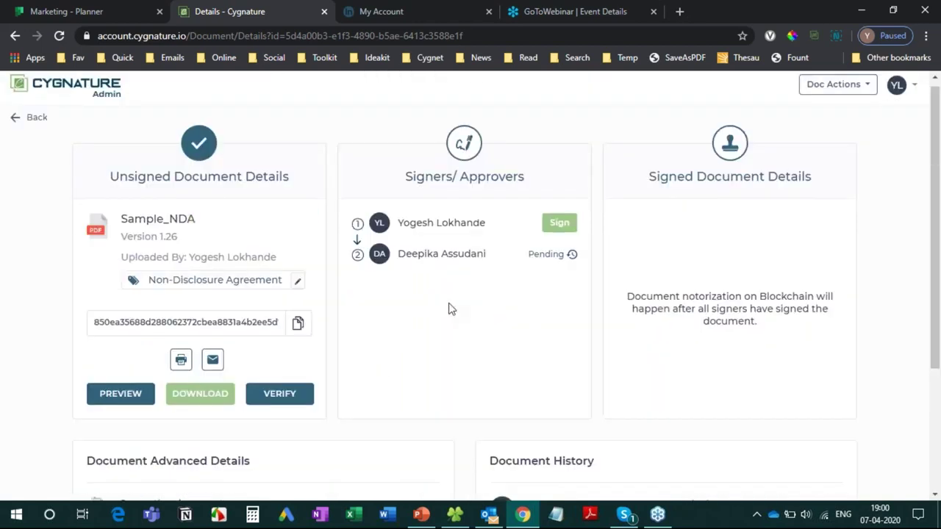
pyautogui.click(109, 96)
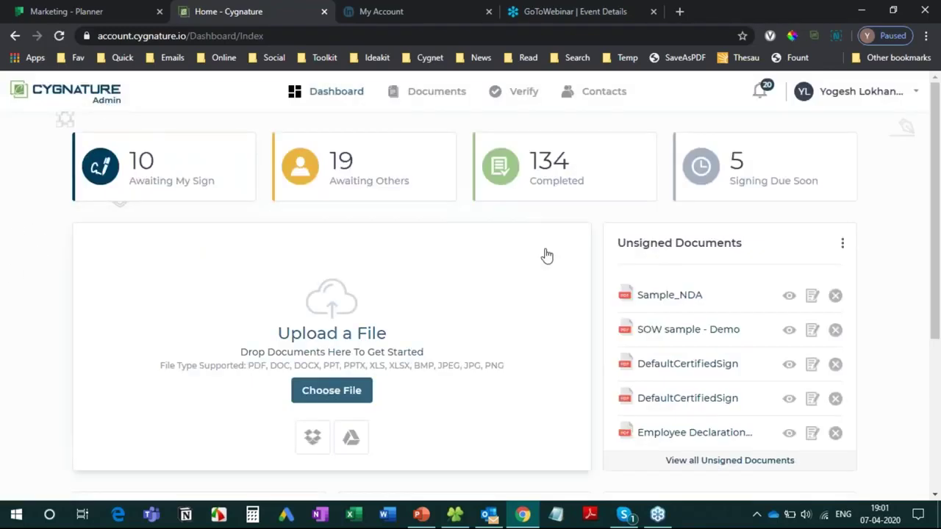
pyautogui.click(122, 181)
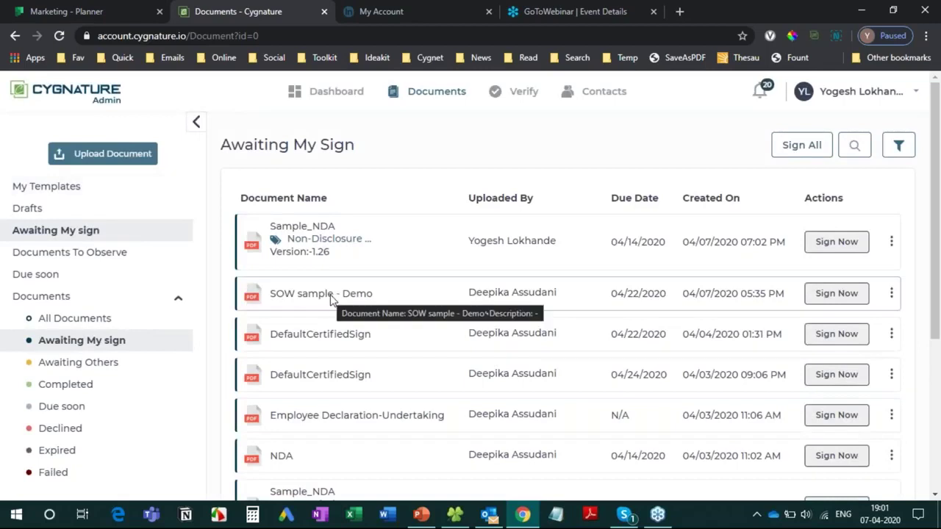
pyautogui.click(321, 297)
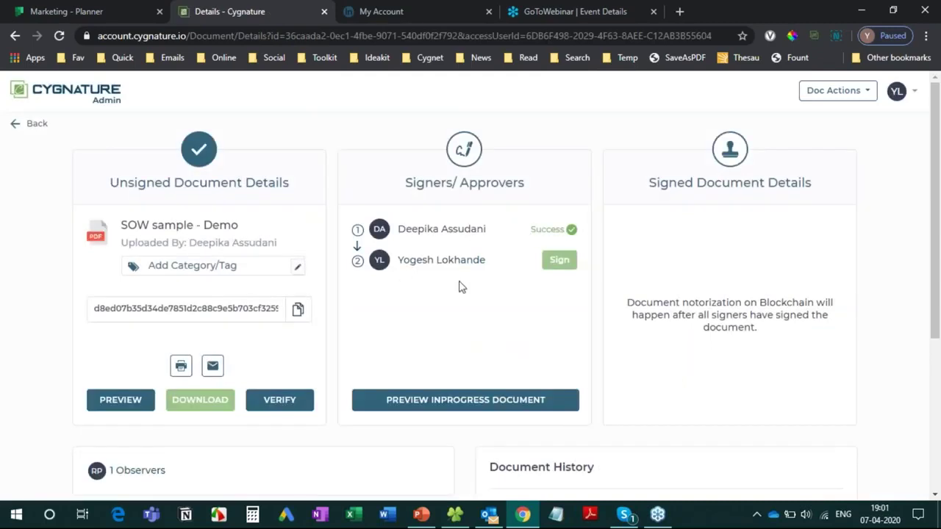
pyautogui.click(563, 263)
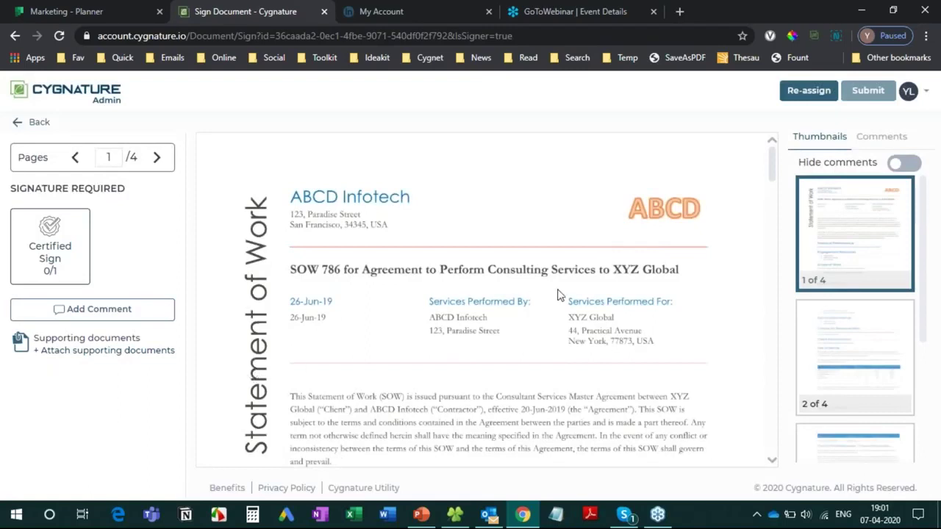
# - Place the certified signature in page 4's XYZ Global signature block and bring it up for editing
pyautogui.scroll(-15, 558, 294)
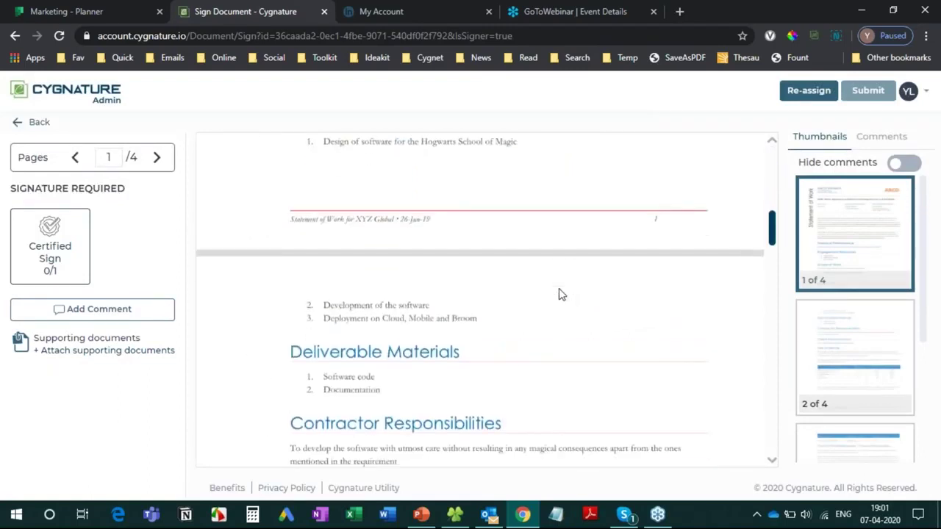
pyautogui.scroll(-15, 558, 294)
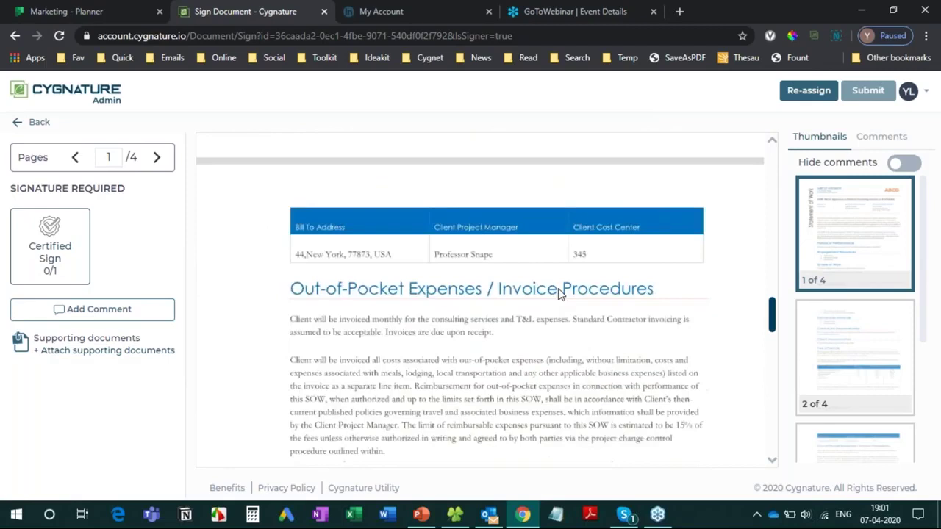
pyautogui.scroll(-15, 558, 294)
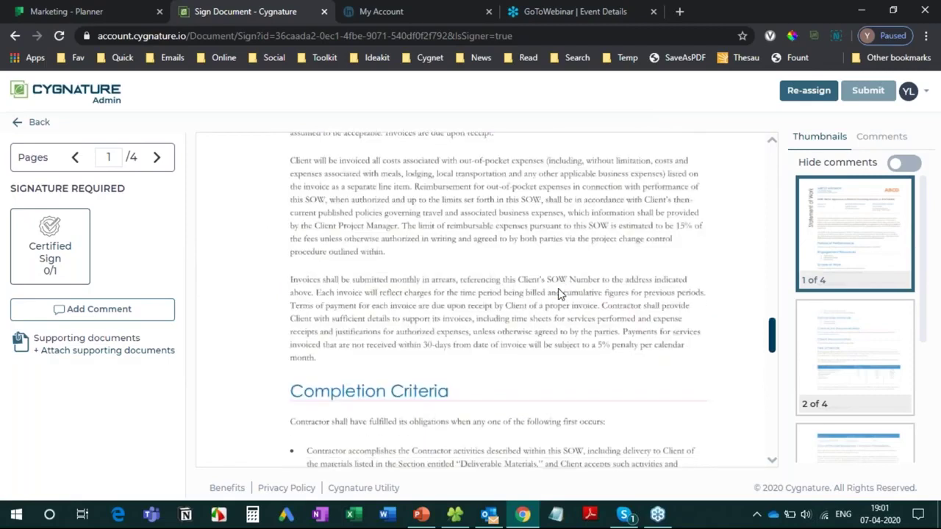
pyautogui.scroll(4, 515, 304)
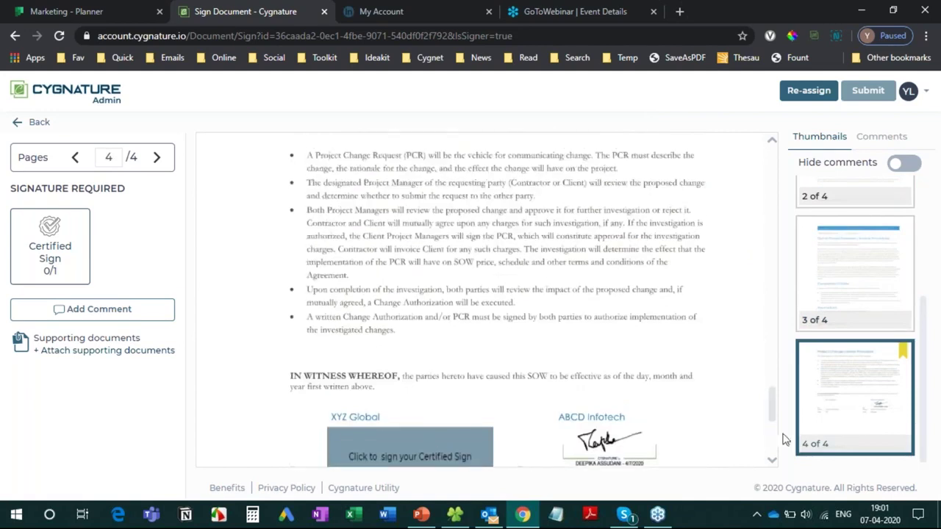
pyautogui.scroll(-2, 773, 466)
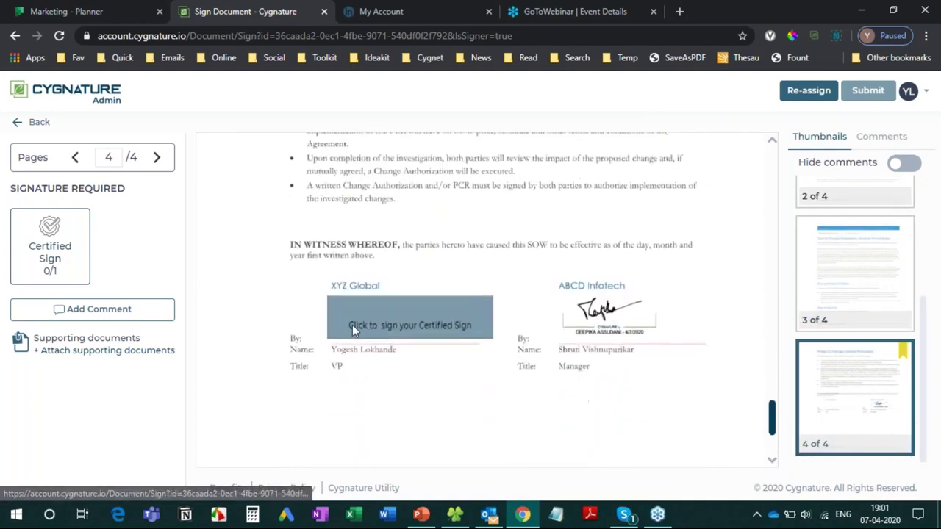
pyautogui.click(400, 325)
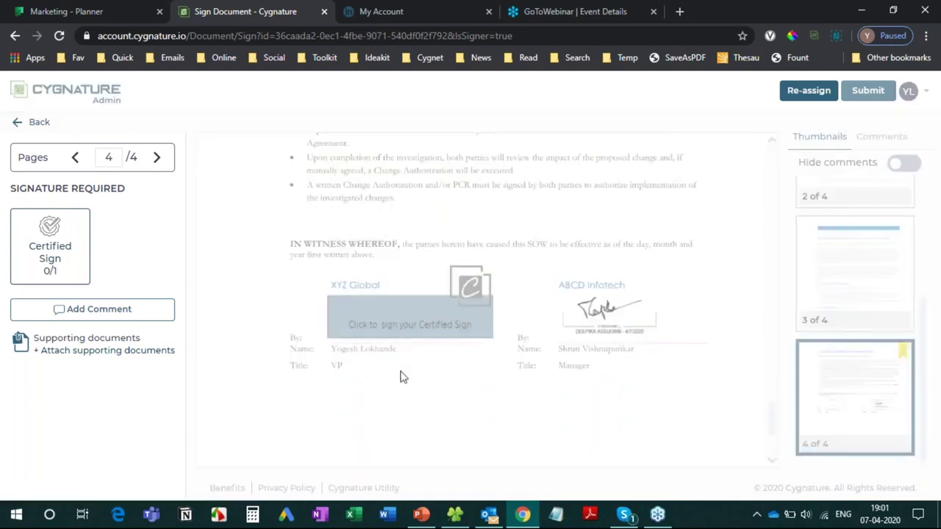
pyautogui.click(342, 351)
# - After trying the Draw, Upload and Sign Pad options, apply the small-caps typed style to the XYZ Global signature
pyautogui.click(323, 298)
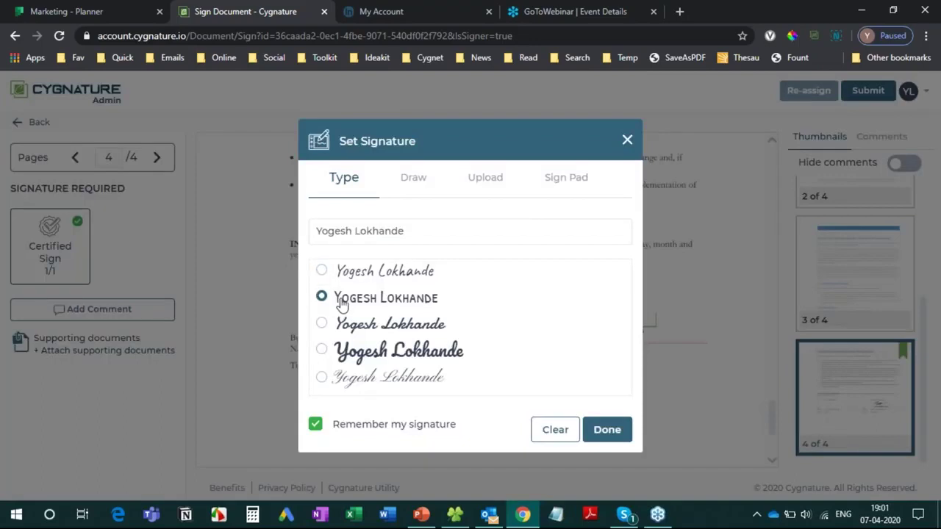
pyautogui.click(422, 181)
pyautogui.moveTo(382, 284)
pyautogui.mouseDown()
pyautogui.moveTo(405, 273)
pyautogui.moveTo(441, 294)
pyautogui.moveTo(431, 300)
pyautogui.moveTo(479, 290)
pyautogui.moveTo(466, 330)
pyautogui.moveTo(559, 299)
pyautogui.moveTo(586, 319)
pyautogui.mouseUp()
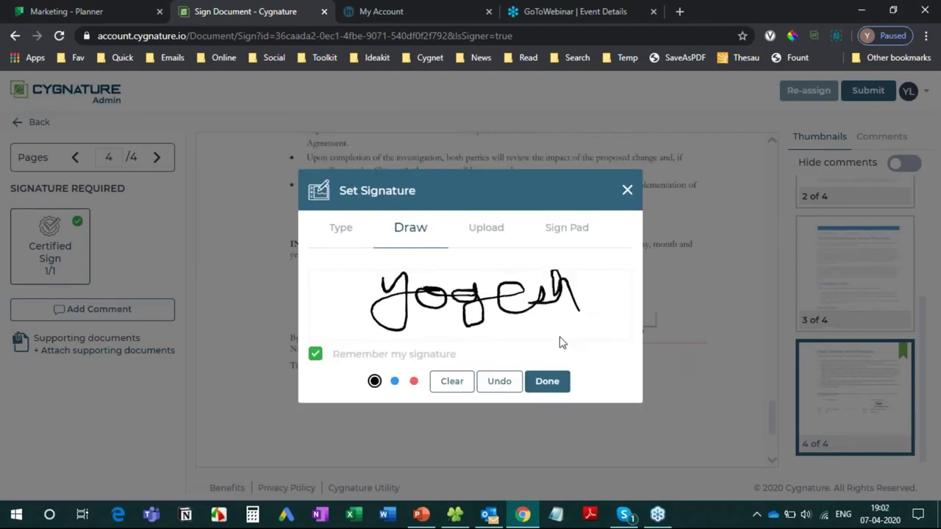
pyautogui.click(488, 233)
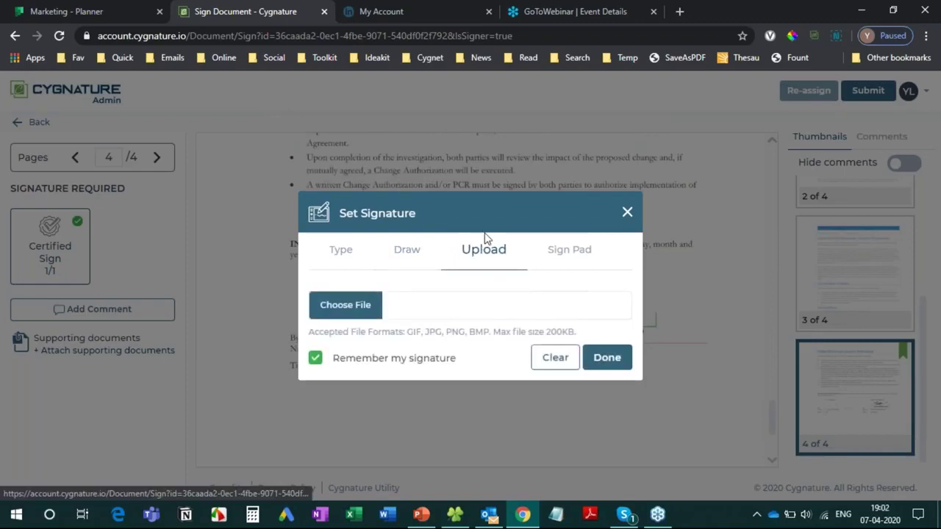
pyautogui.click(582, 255)
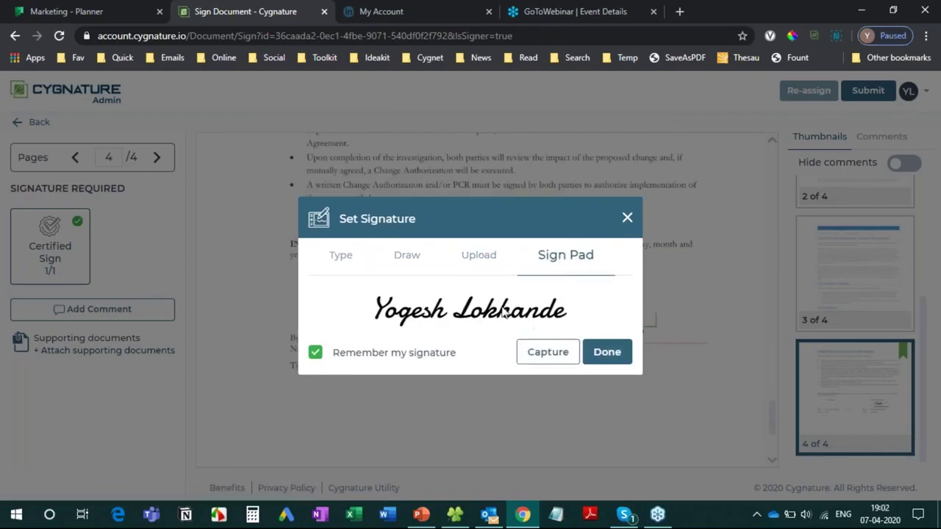
pyautogui.click(348, 261)
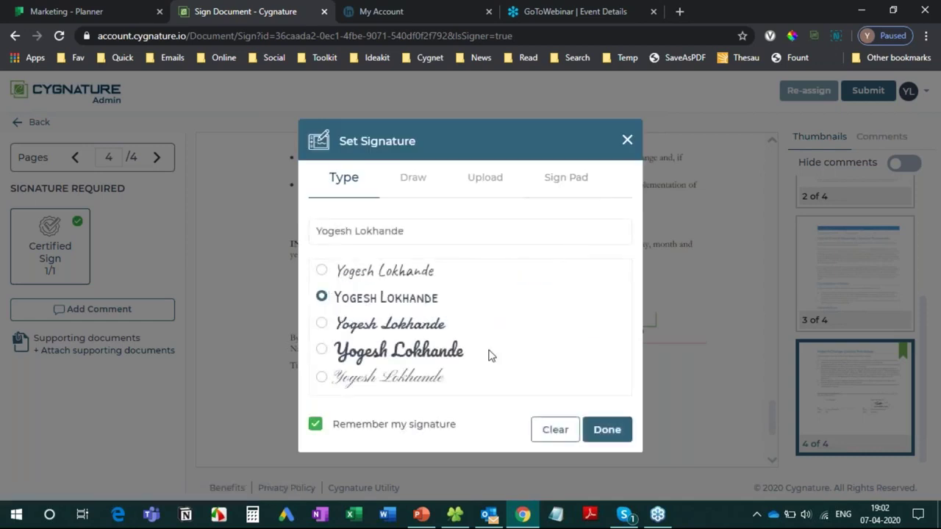
pyautogui.click(608, 430)
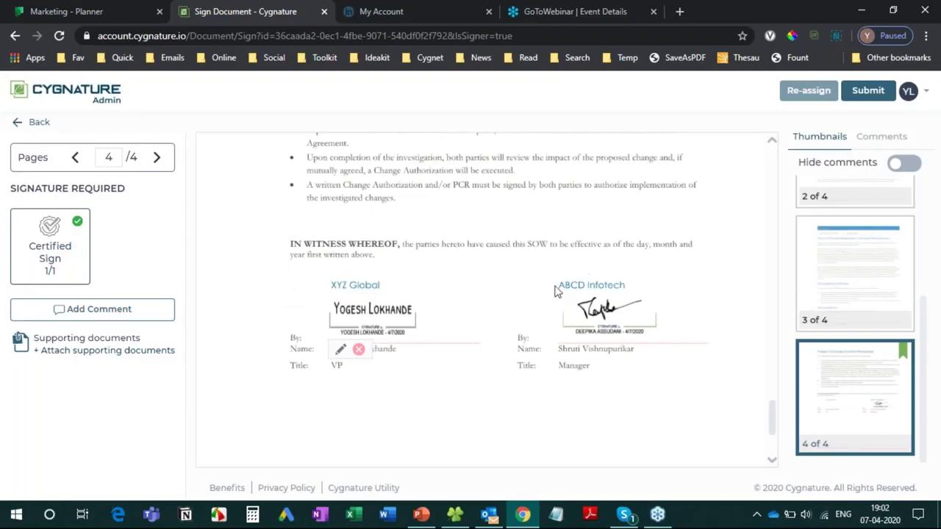
# - Submit the signed SOW sample and download the signed document
pyautogui.click(869, 91)
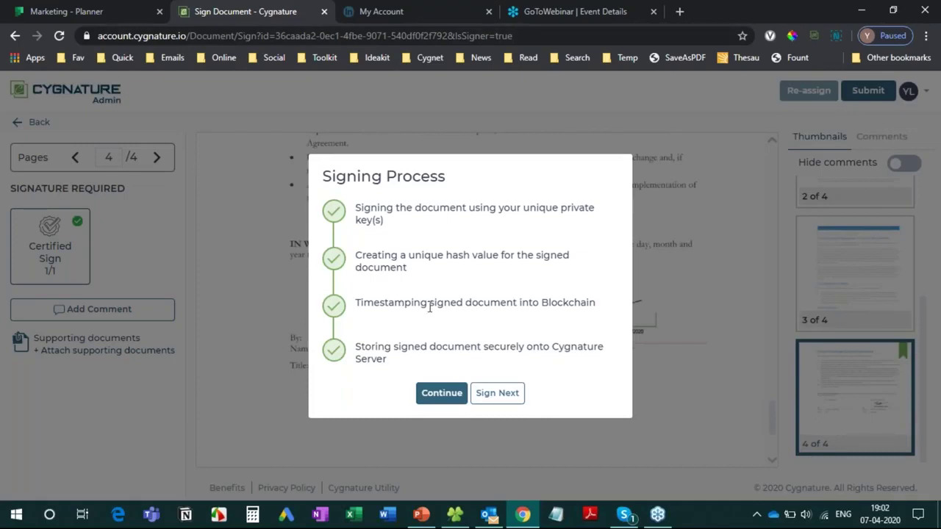
pyautogui.click(443, 394)
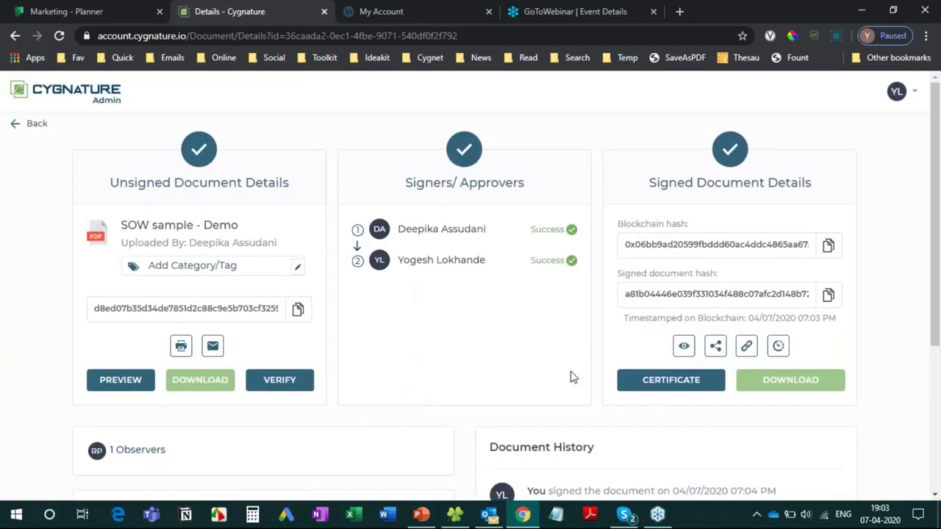
pyautogui.click(803, 388)
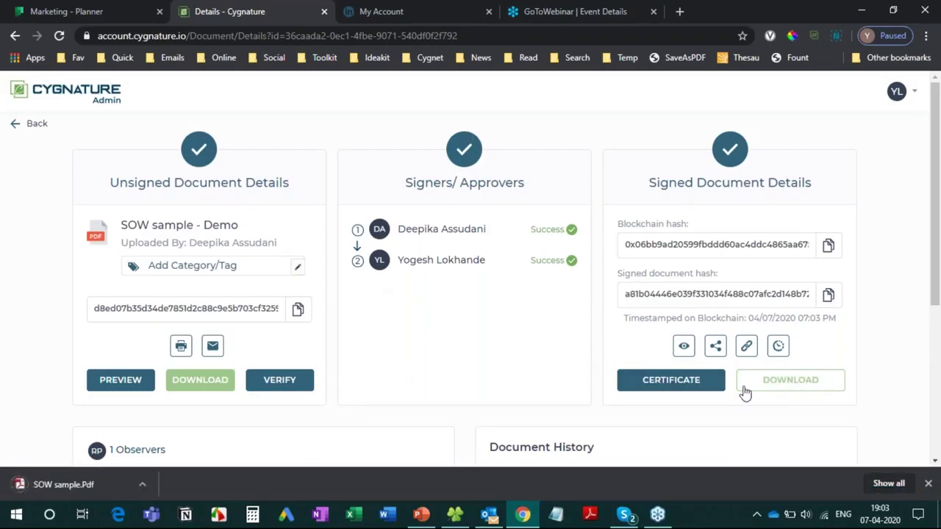
# - Open the downloaded SOW sample.Pdf from File Explorer's Downloads folder
pyautogui.click(457, 519)
pyautogui.click(199, 9)
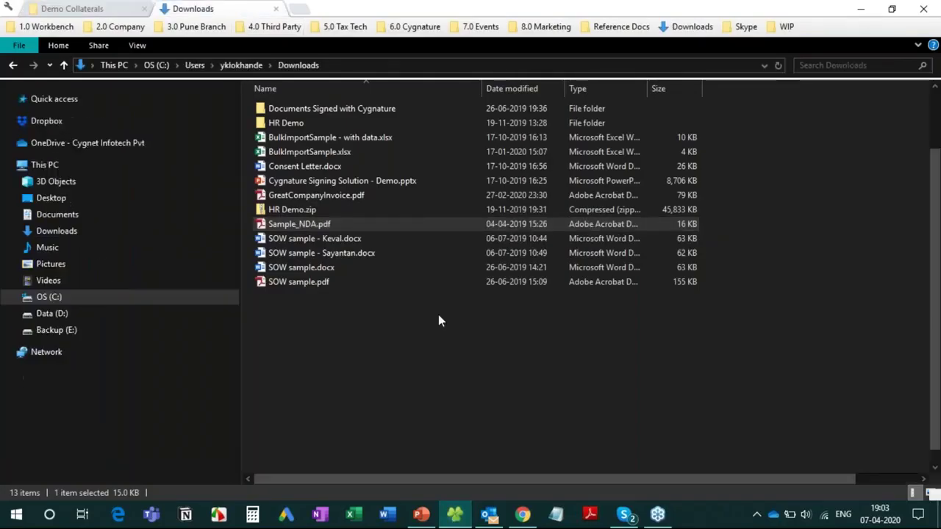
pyautogui.doubleClick(303, 466)
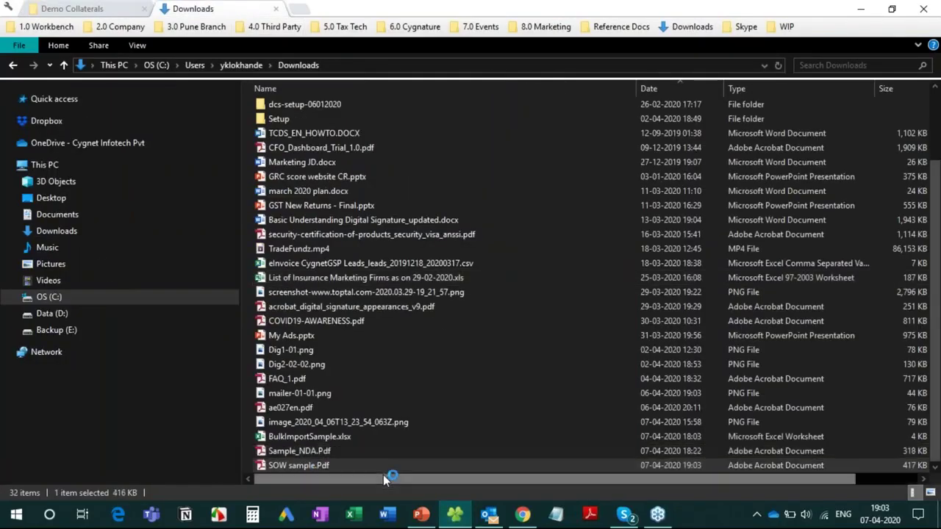